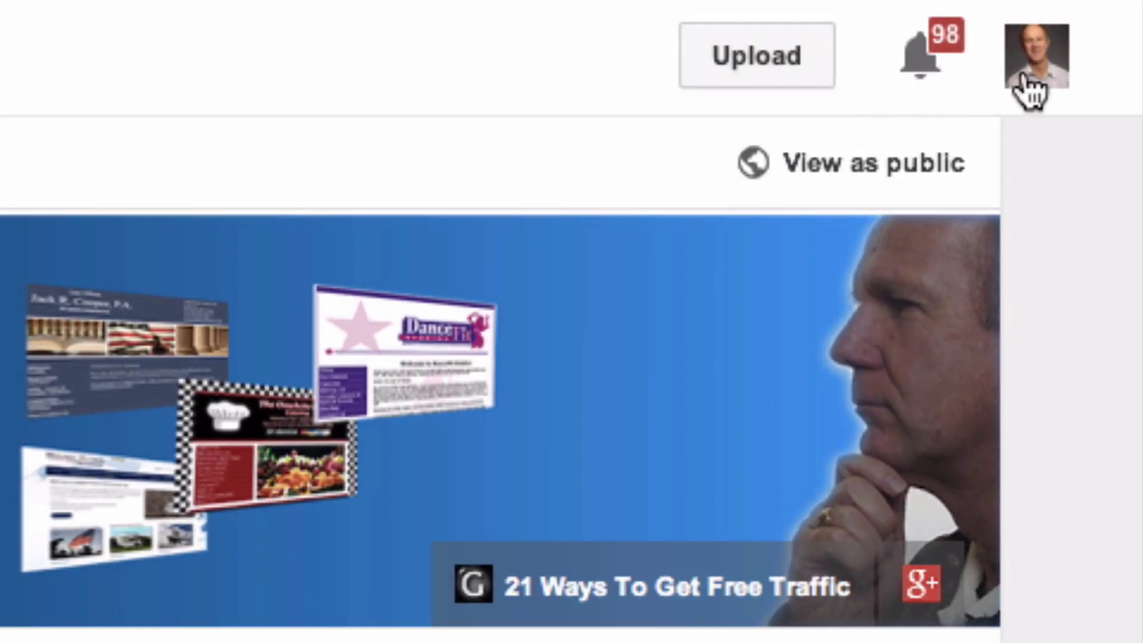
# - Open the Annotations tab for the 'How To Make A Subscribe Button' video via Video Manager
pyautogui.click(1047, 70)
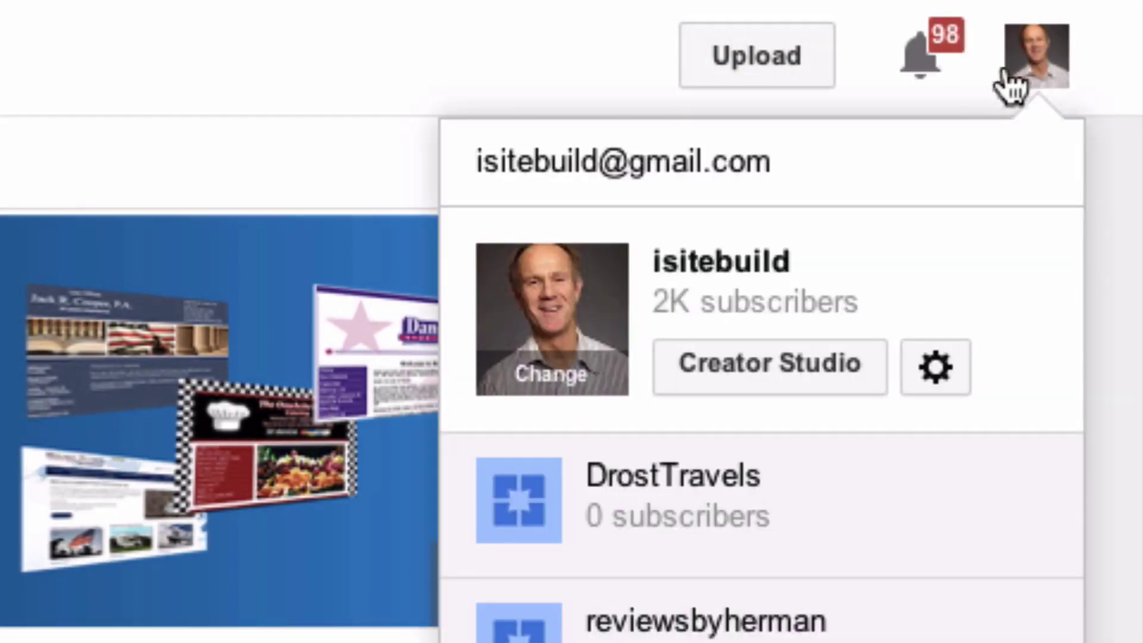
pyautogui.click(706, 380)
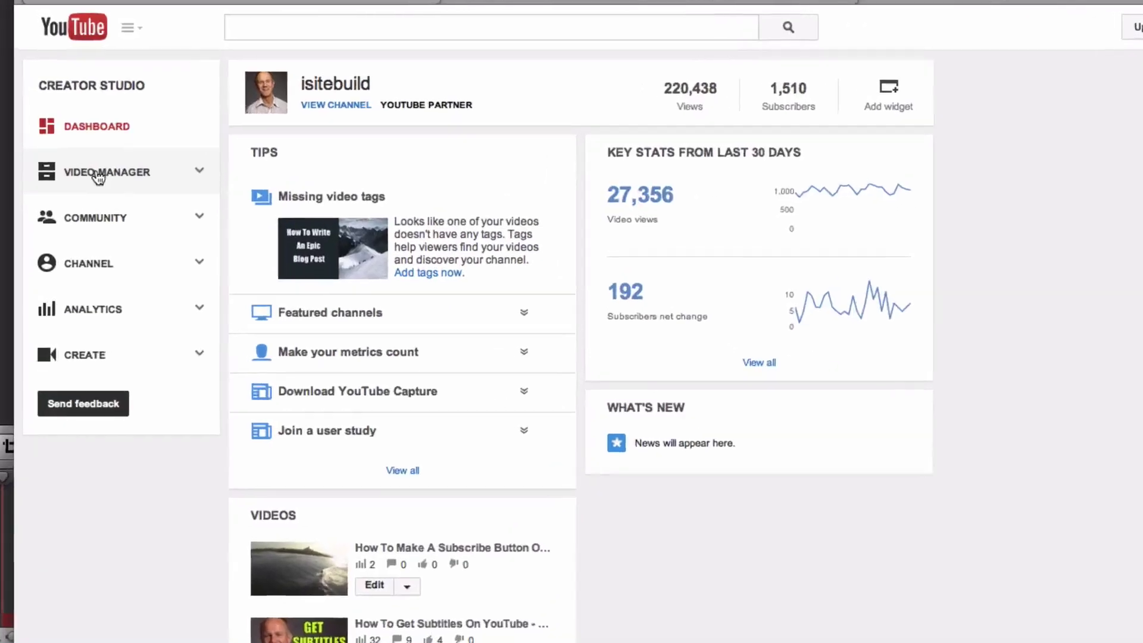
pyautogui.click(107, 193)
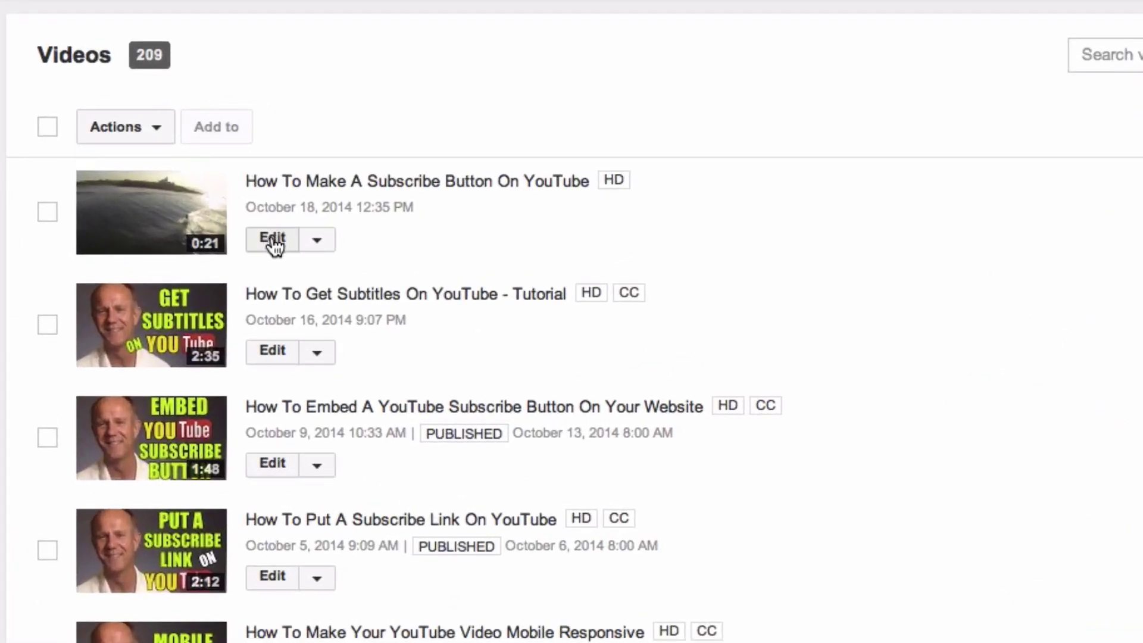
pyautogui.click(273, 240)
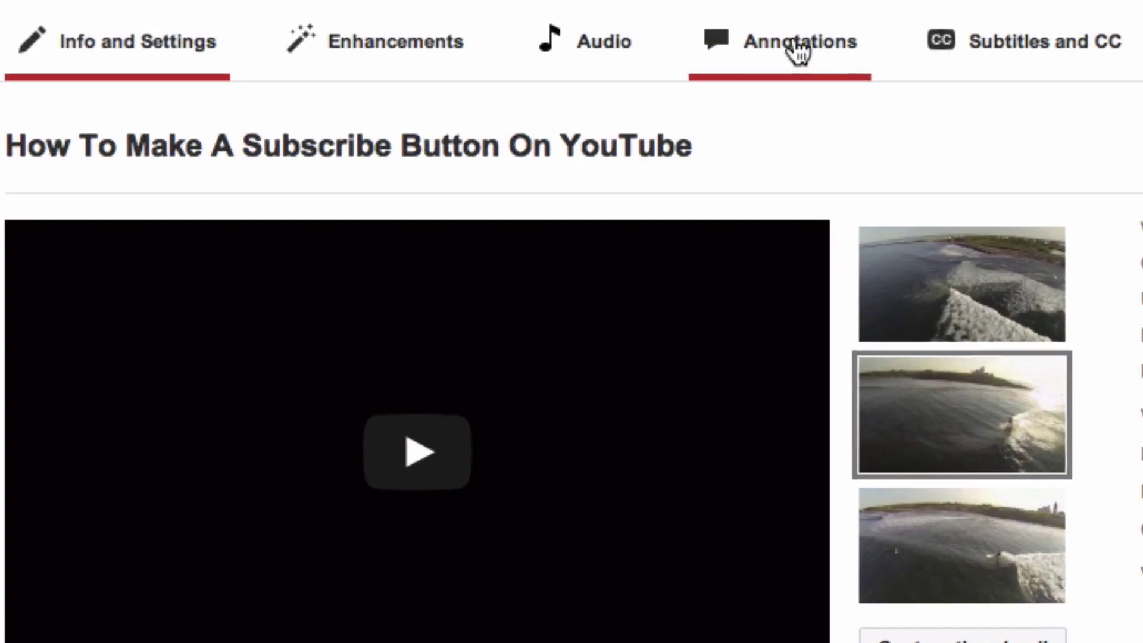
pyautogui.click(793, 41)
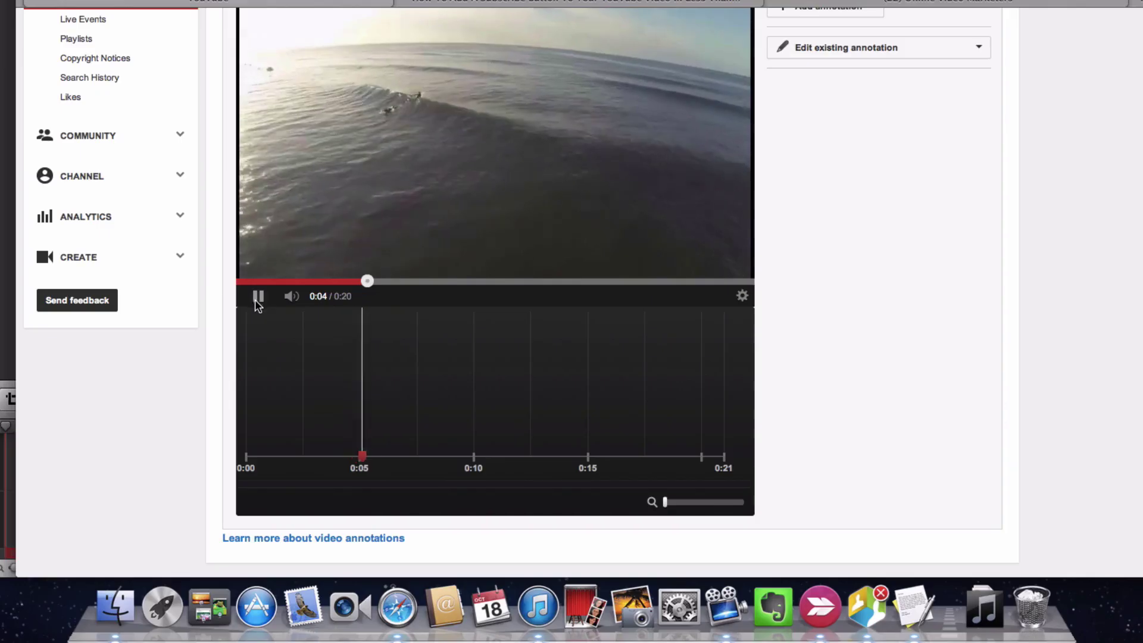
# - Add a note annotation at 0:15 and move it to the video's lower right
pyautogui.click(257, 300)
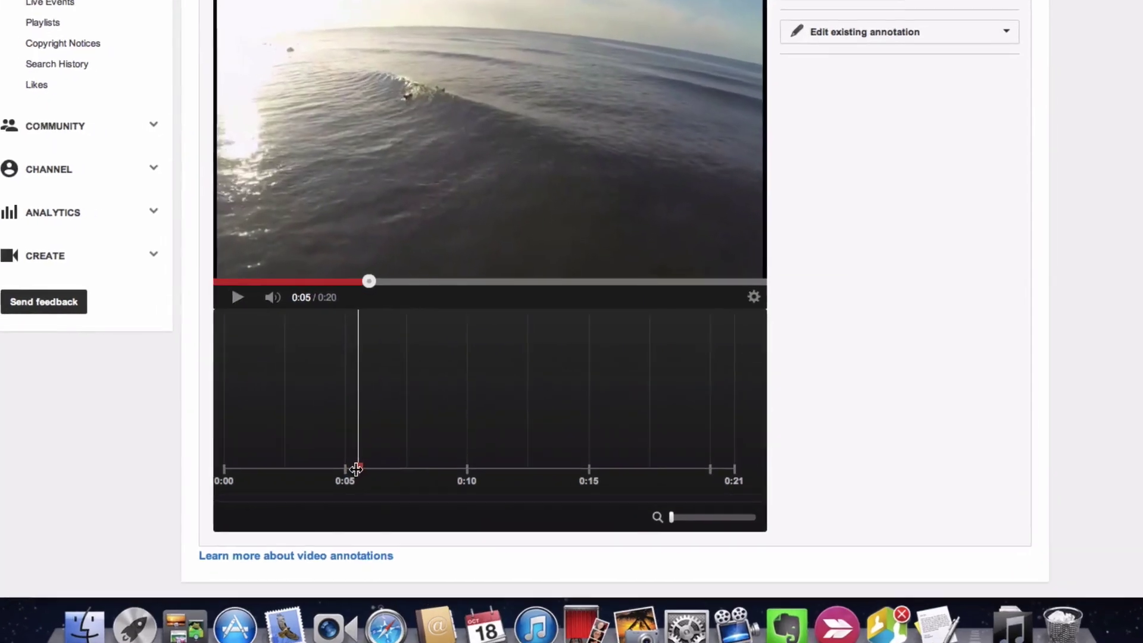
pyautogui.moveTo(370, 458); pyautogui.dragTo(590, 457)
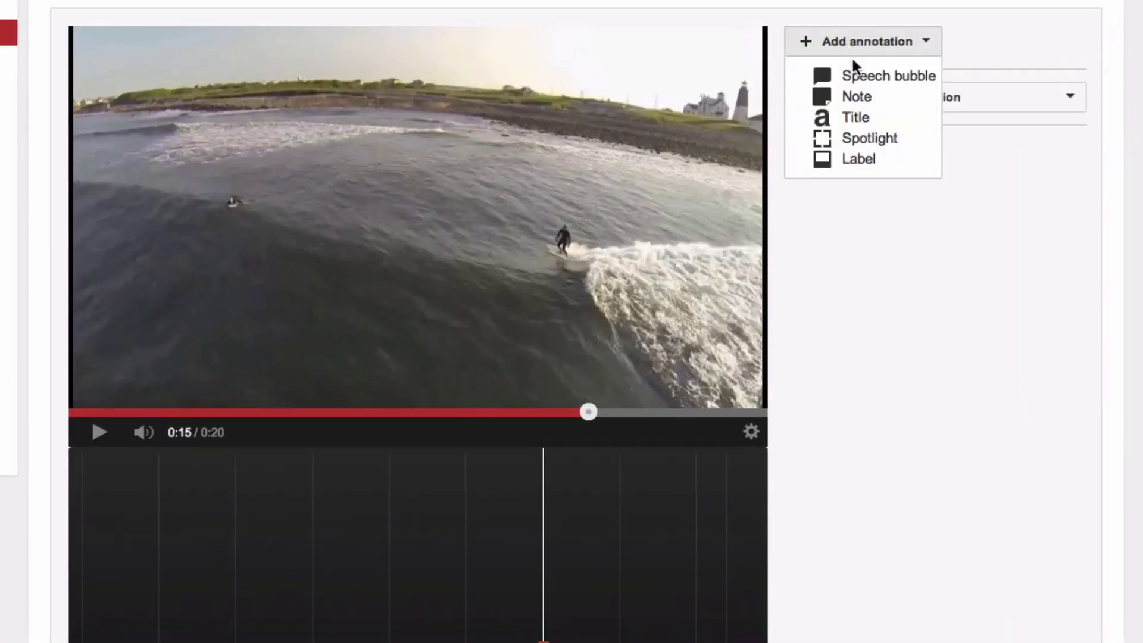
pyautogui.click(858, 96)
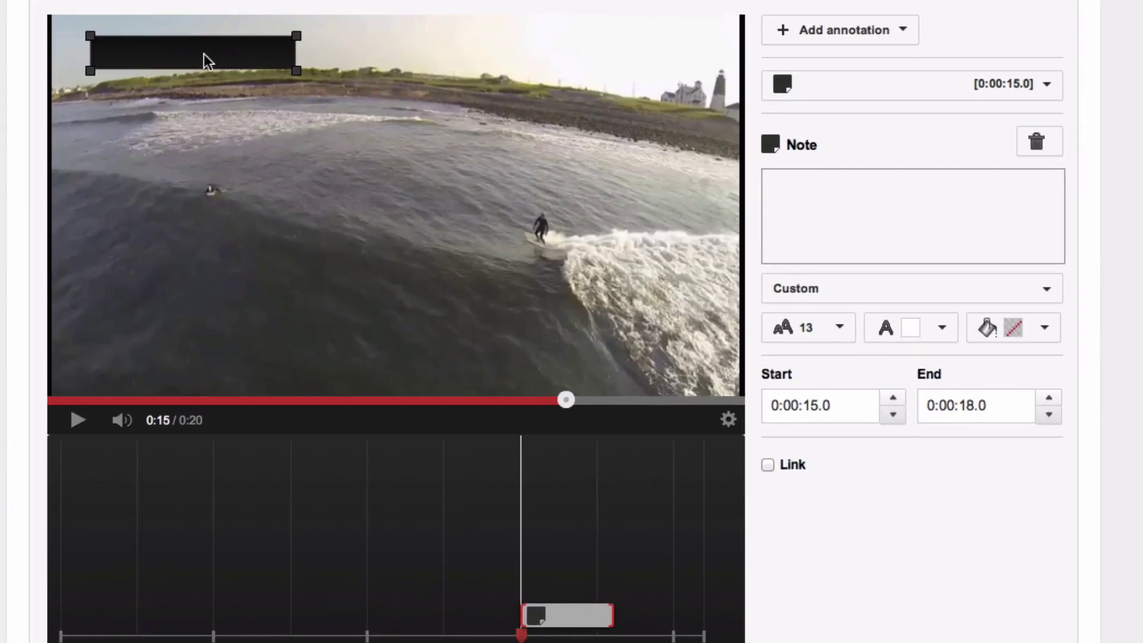
pyautogui.moveTo(194, 53); pyautogui.dragTo(688, 371)
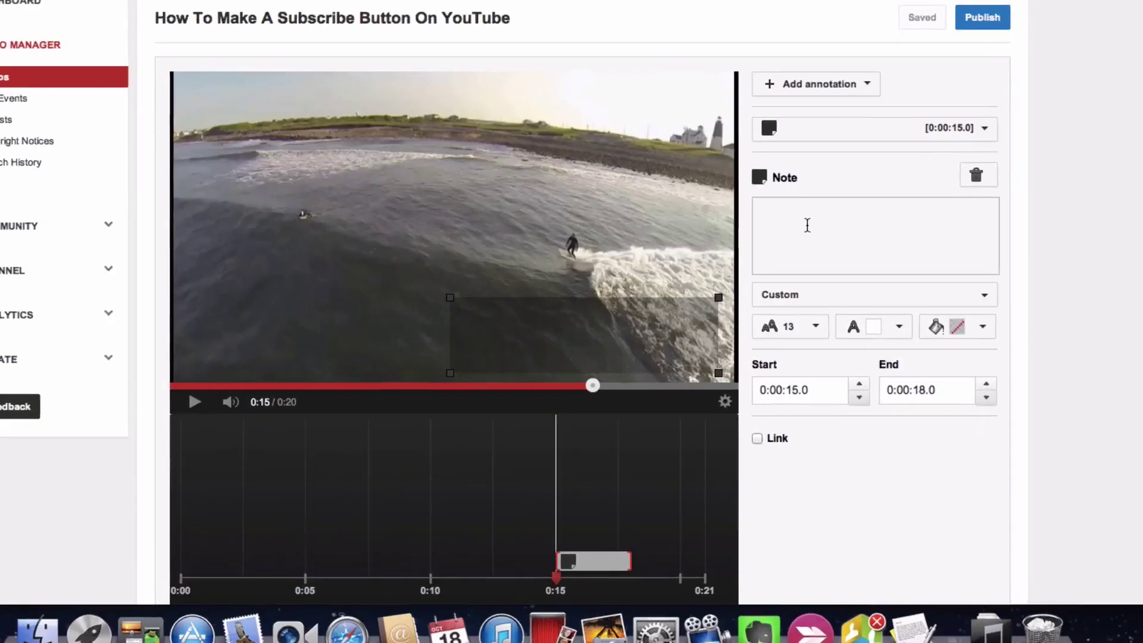
# - Make the note read 'Click Here To Subscribe' at size 28 on dark red, and resize its box
pyautogui.click(841, 229)
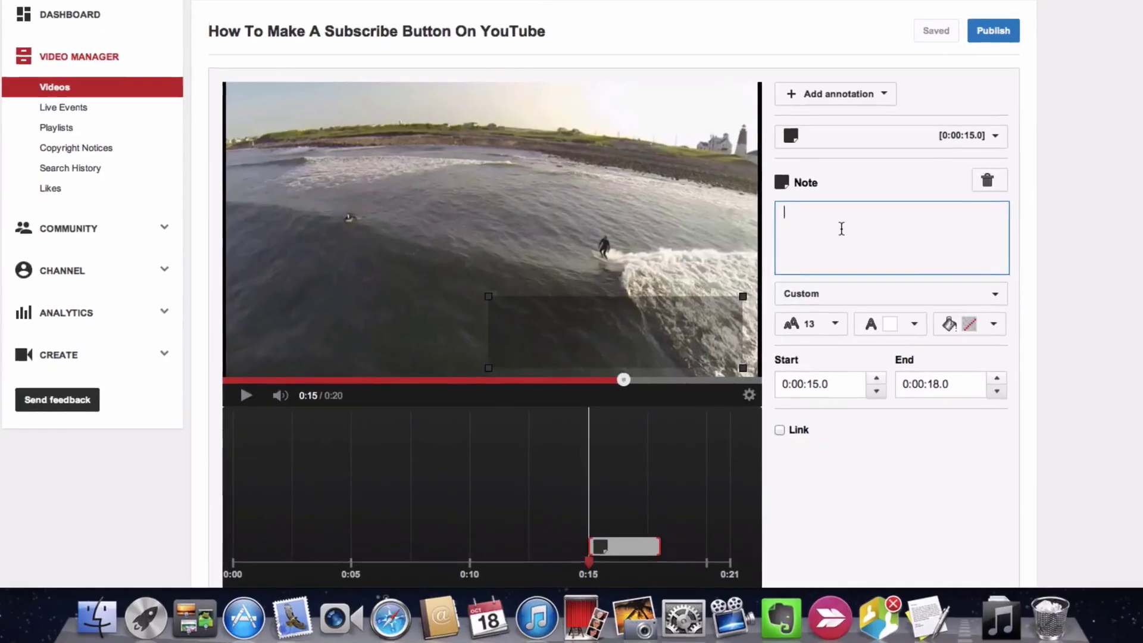
pyautogui.write('Click Here To Subscribe')
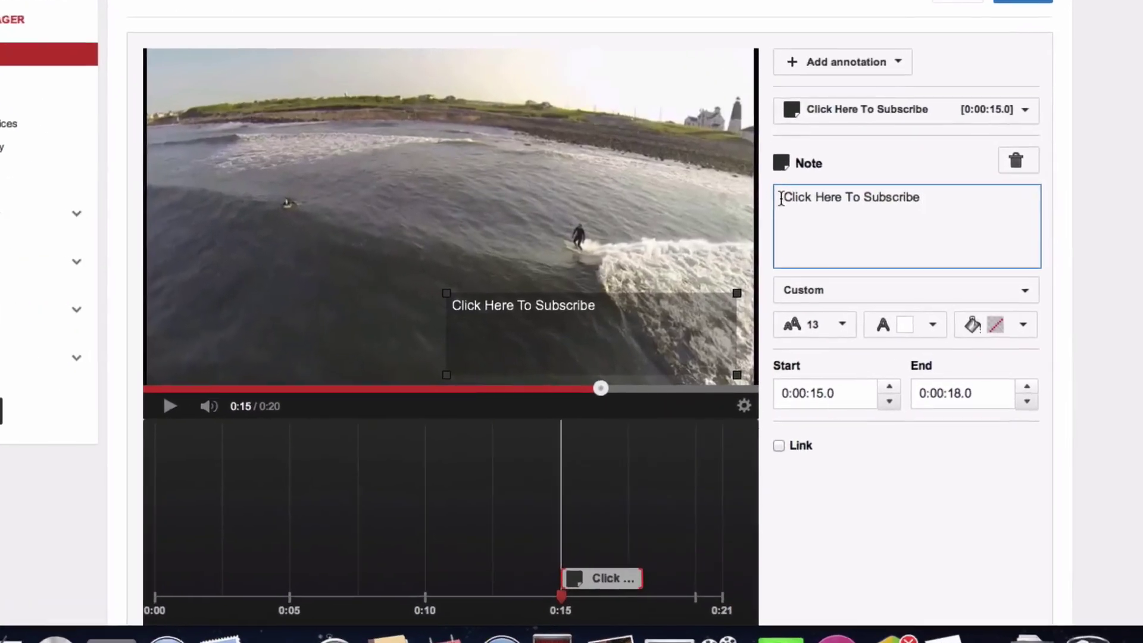
pyautogui.click(840, 324)
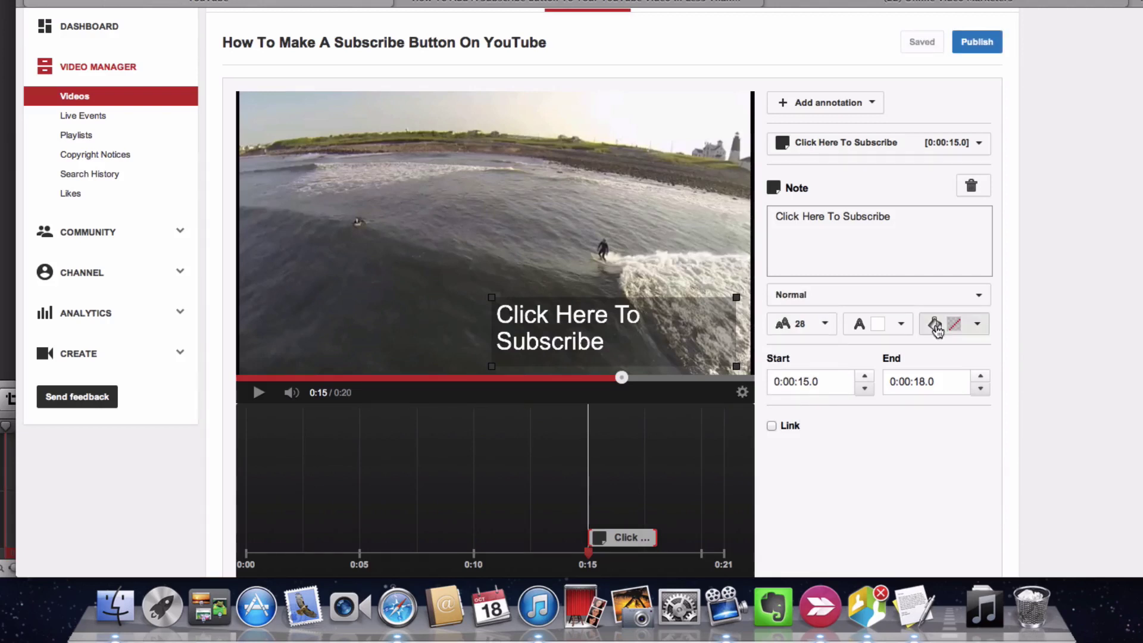
pyautogui.click(930, 400)
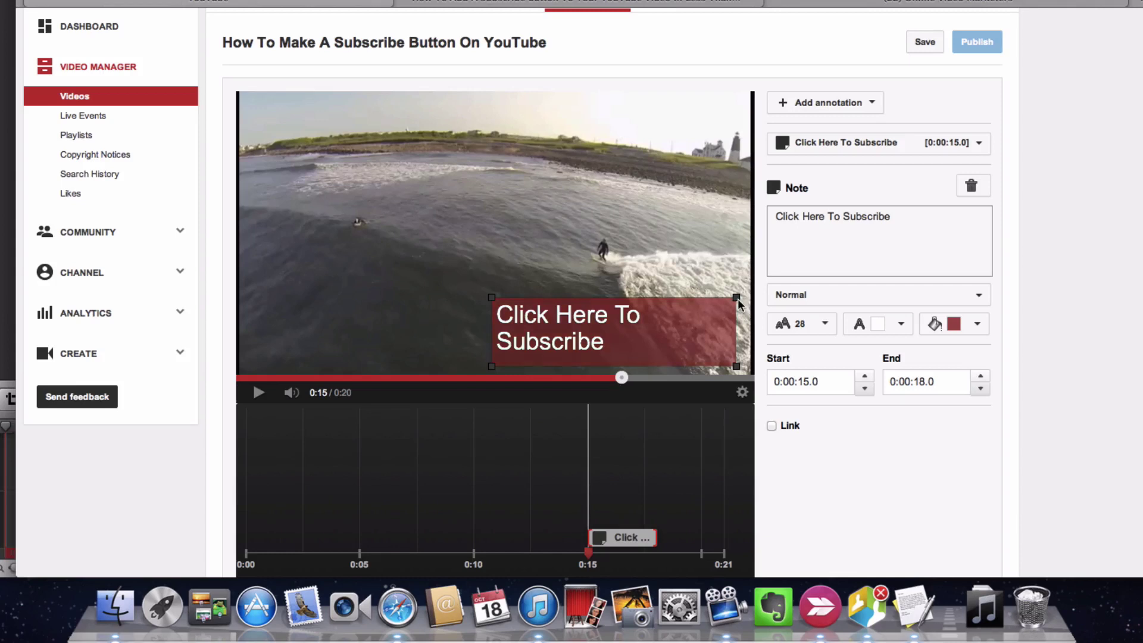
pyautogui.moveTo(636, 297); pyautogui.dragTo(649, 297)
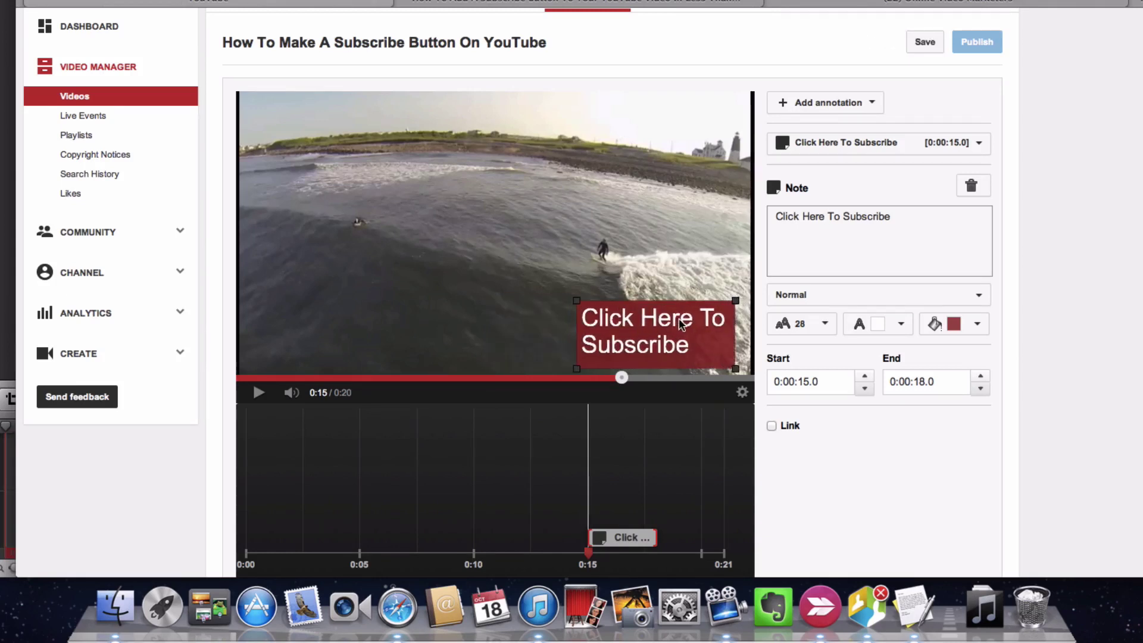
pyautogui.moveTo(683, 320); pyautogui.dragTo(682, 316)
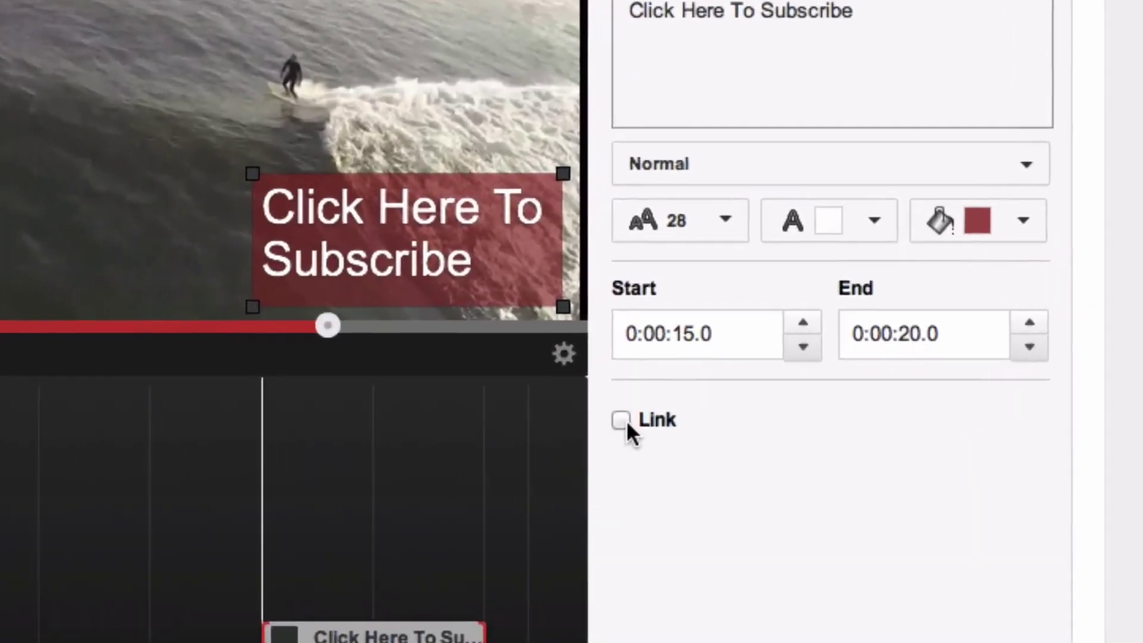
# - Link the note to a Subscribe action and enter the channel name
pyautogui.click(557, 417)
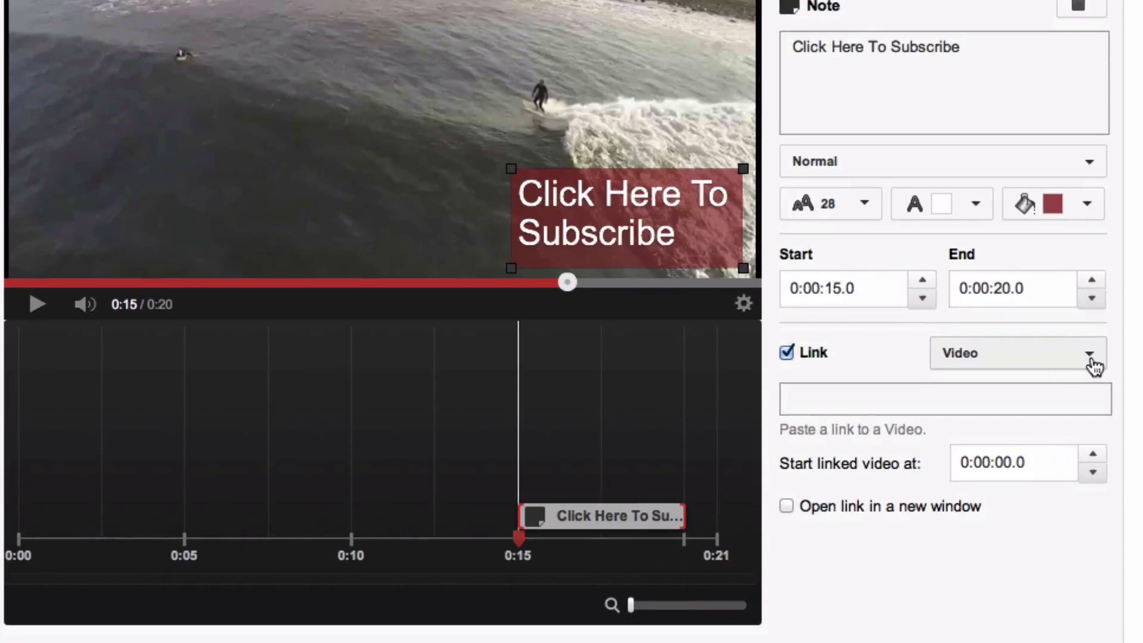
pyautogui.click(1092, 359)
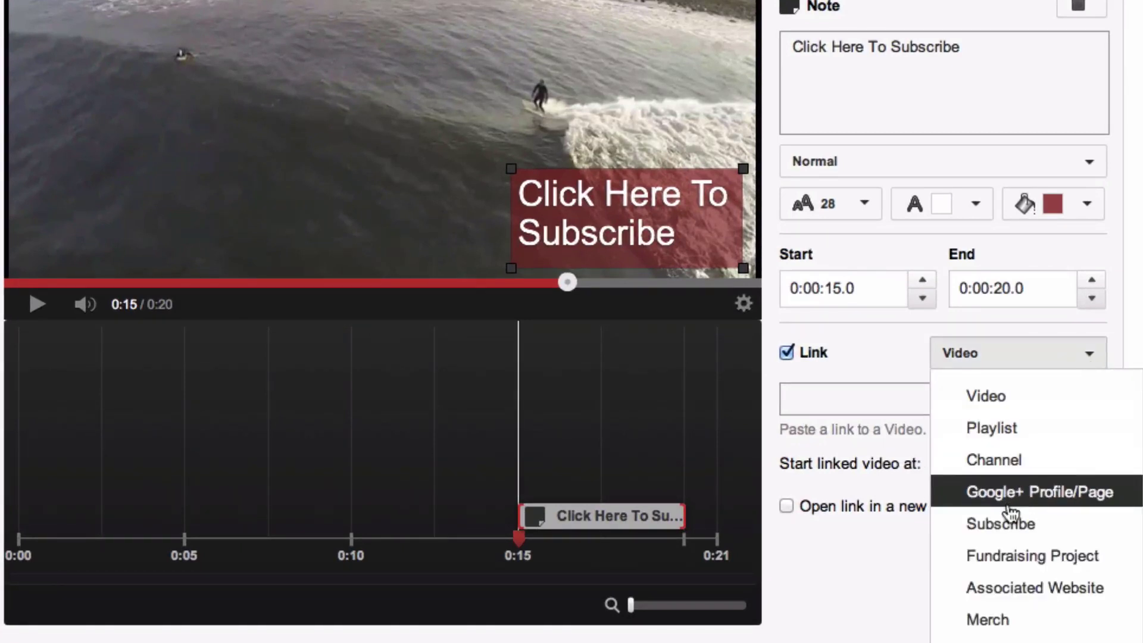
pyautogui.click(1000, 524)
pyautogui.click(945, 398)
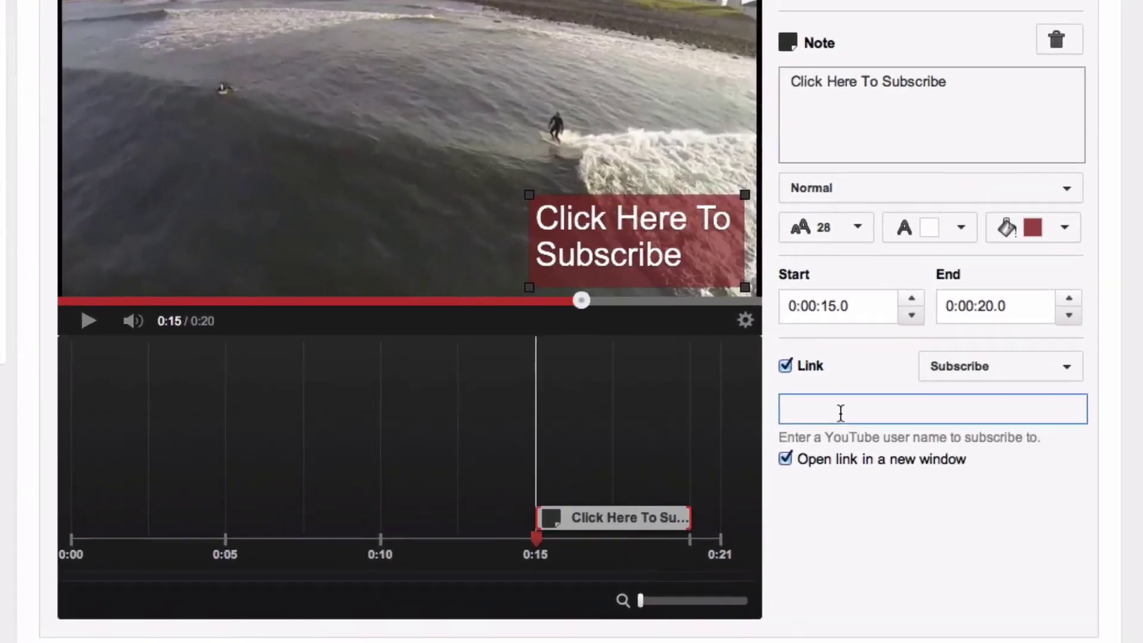
pyautogui.write('isitebuild')
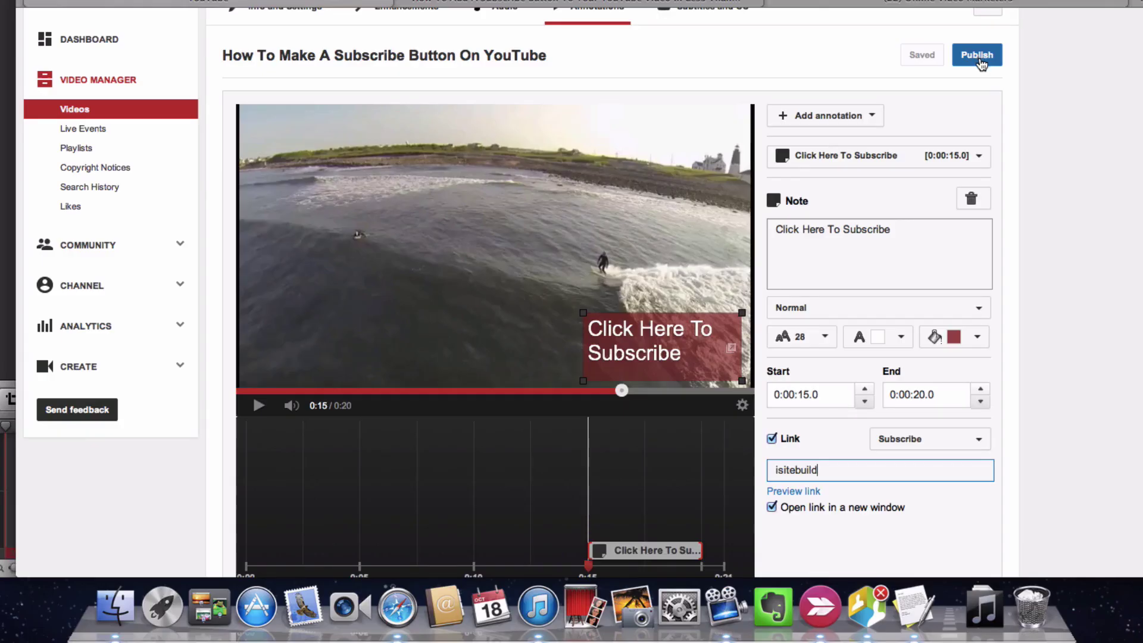
# - Publish the annotation and jump to 0:15 on the watch page
pyautogui.click(977, 55)
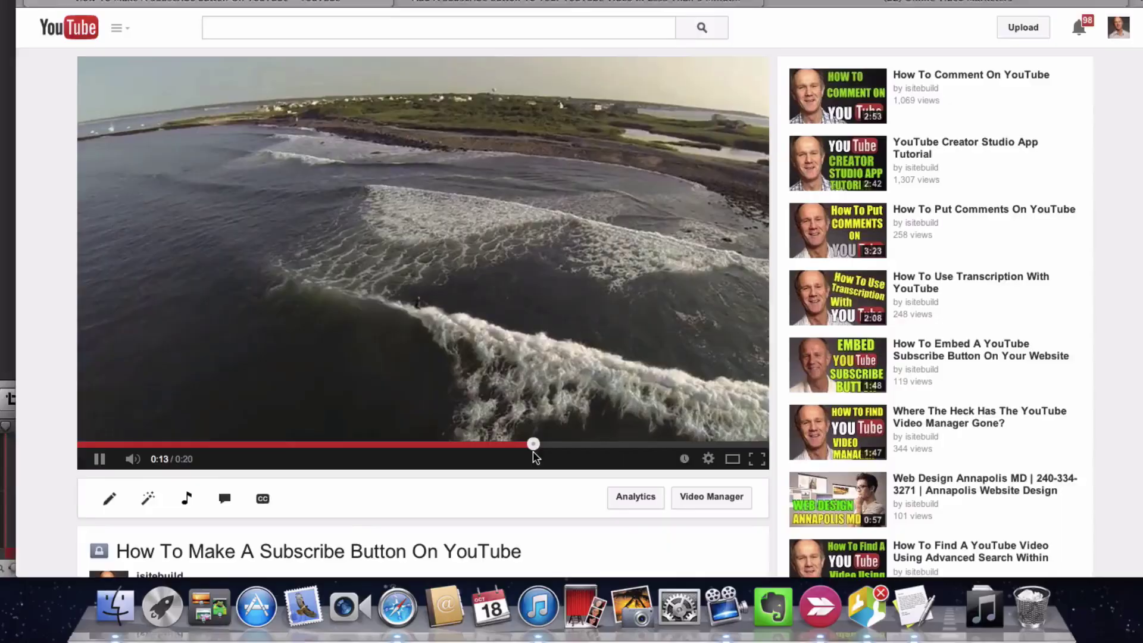
pyautogui.click(604, 496)
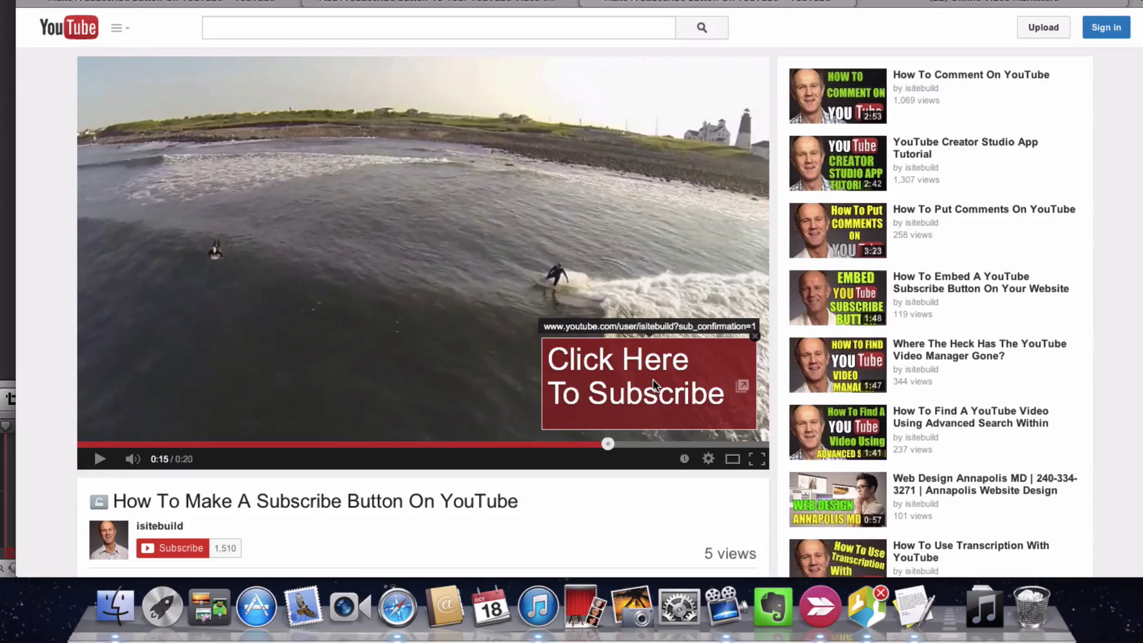
# - Click the red subscribe note to open the isitebuild subscription confirmation
pyautogui.click(652, 381)
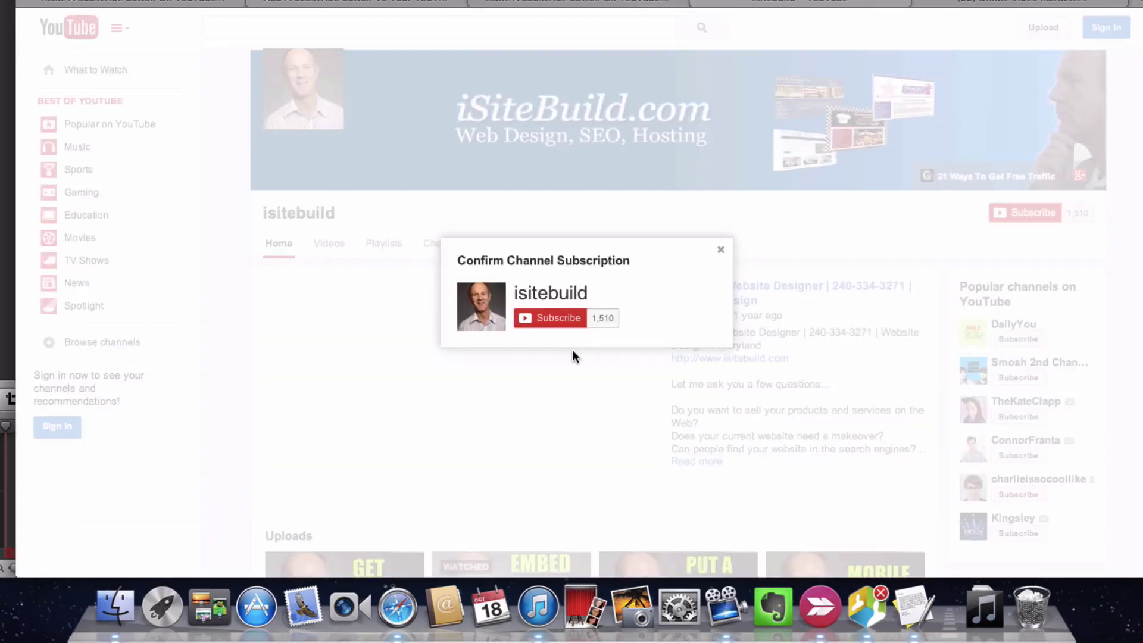